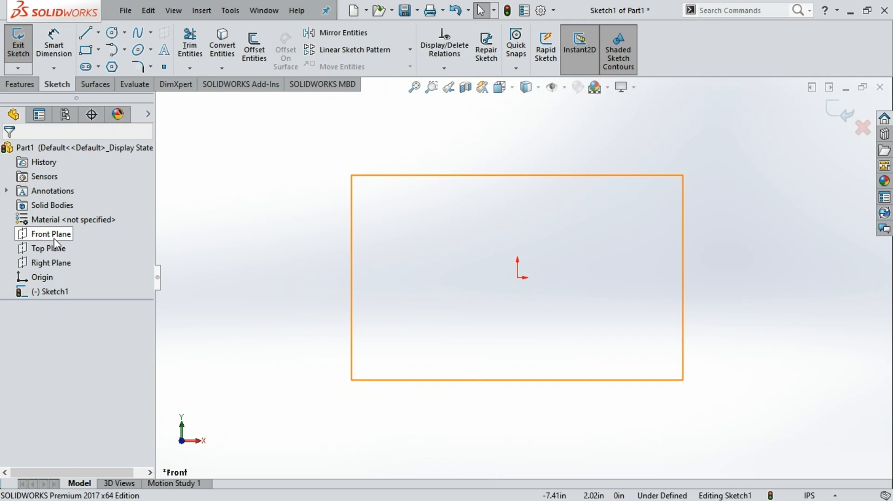
# Sketch two concentric circles on the Front Plane, with radii of about 1.99 in and 1.10 in, above and left of the origin.
pyautogui.click(51, 237)
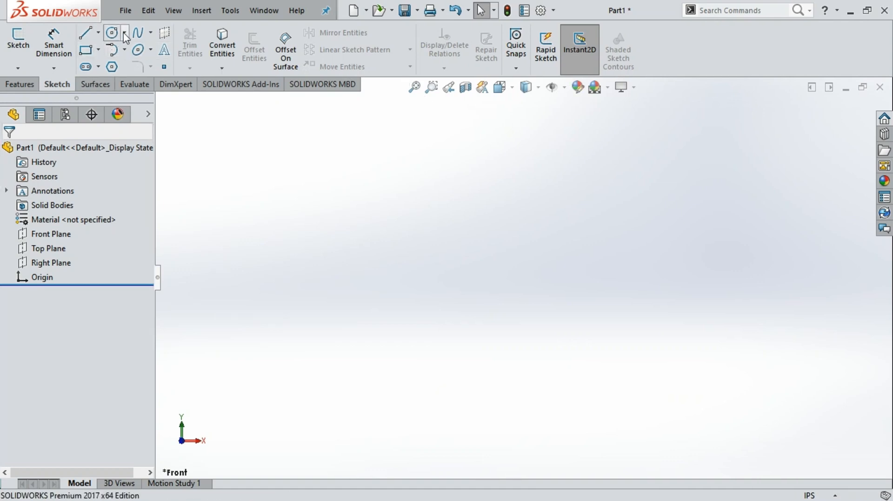
pyautogui.click(112, 33)
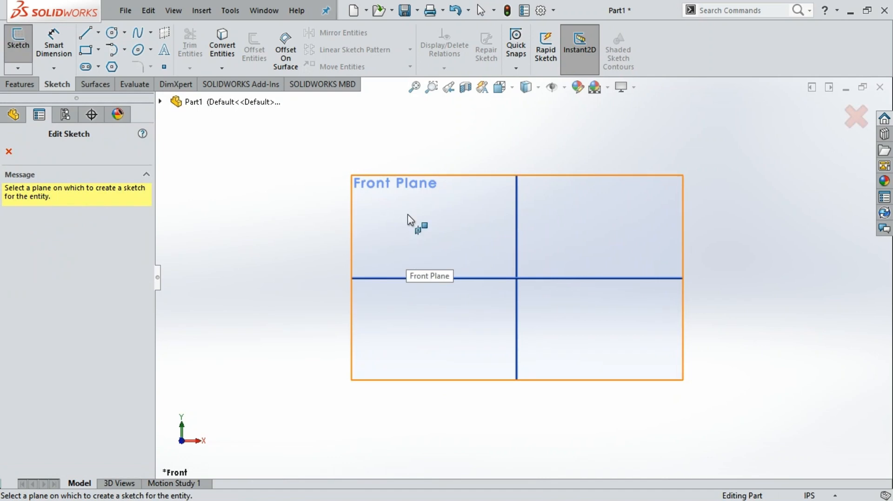
pyautogui.click(411, 210)
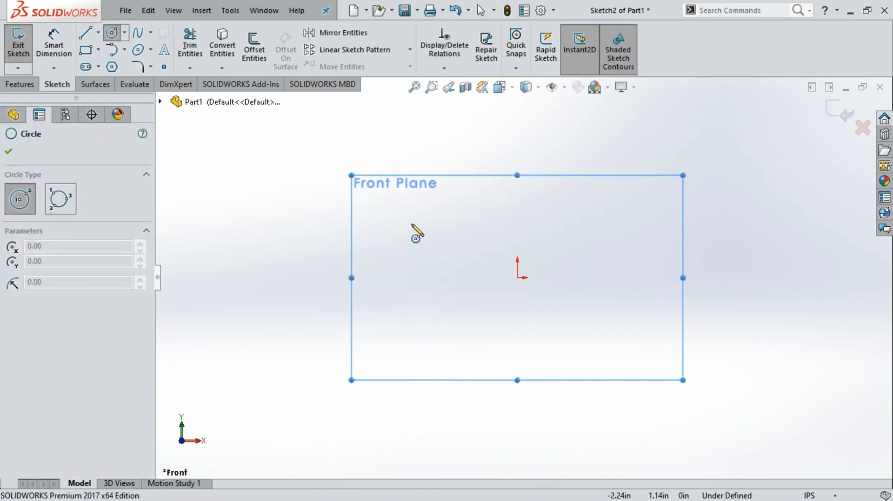
pyautogui.click(411, 223)
pyautogui.click(504, 210)
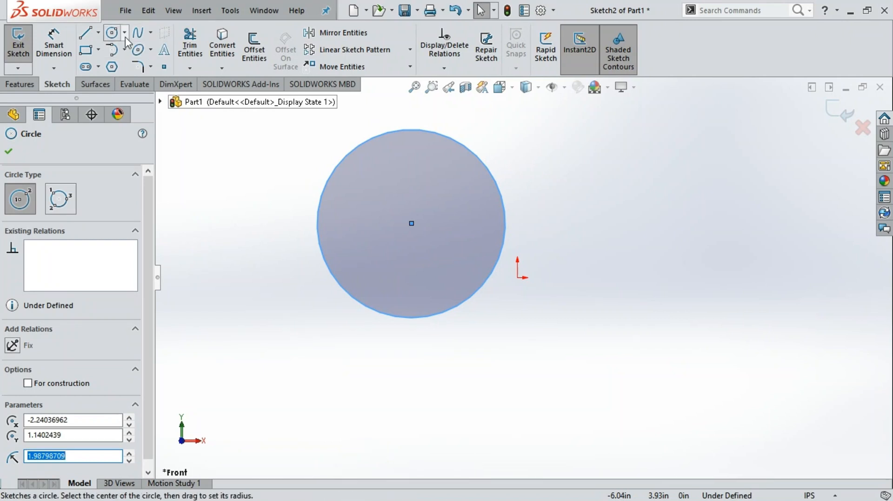
pyautogui.click(112, 32)
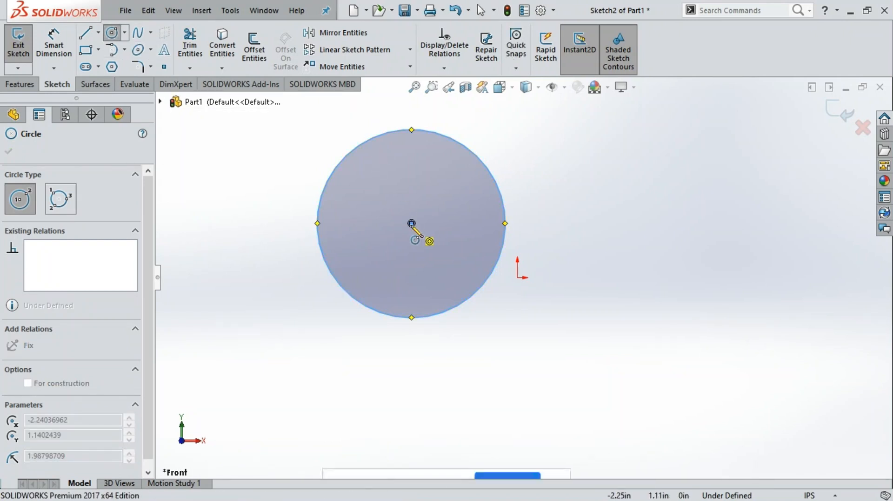
pyautogui.click(411, 223)
pyautogui.click(381, 161)
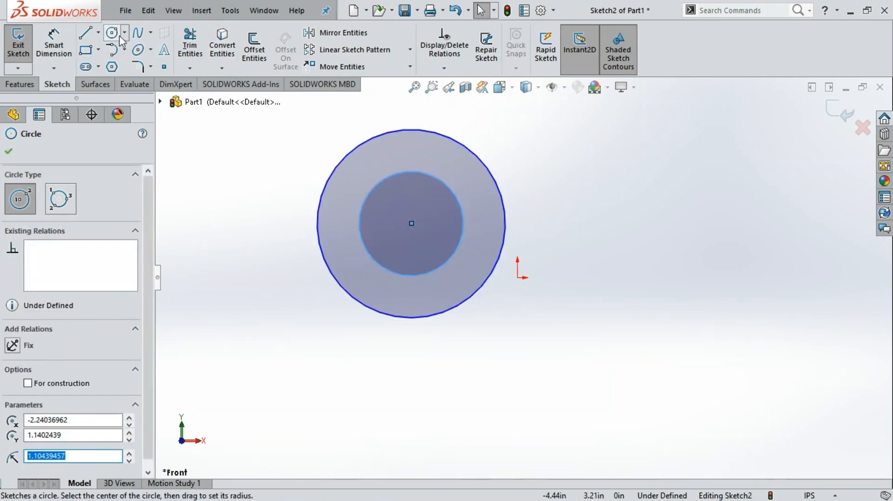
pyautogui.press('Escape')
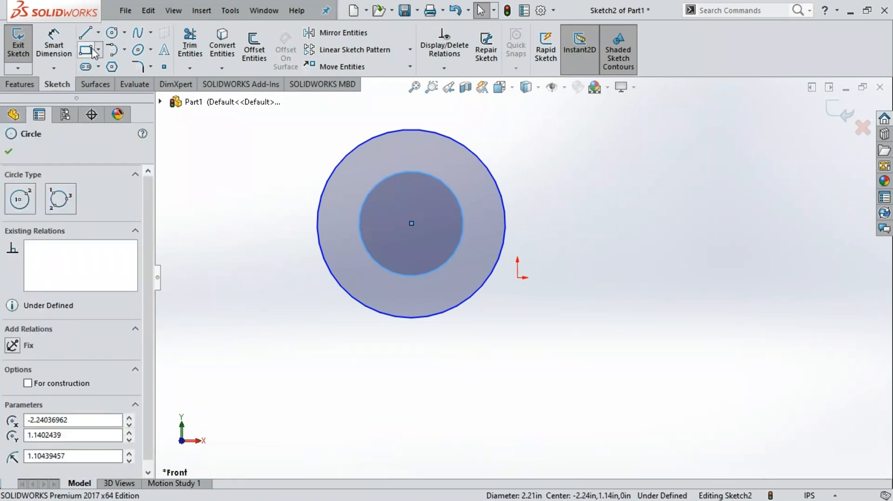
# Draw a corner rectangle of about 3.71 by 2.94 in below and left of the concentric circles.
pyautogui.scroll(-4, 346, 288)
pyautogui.scroll(5, 345, 285)
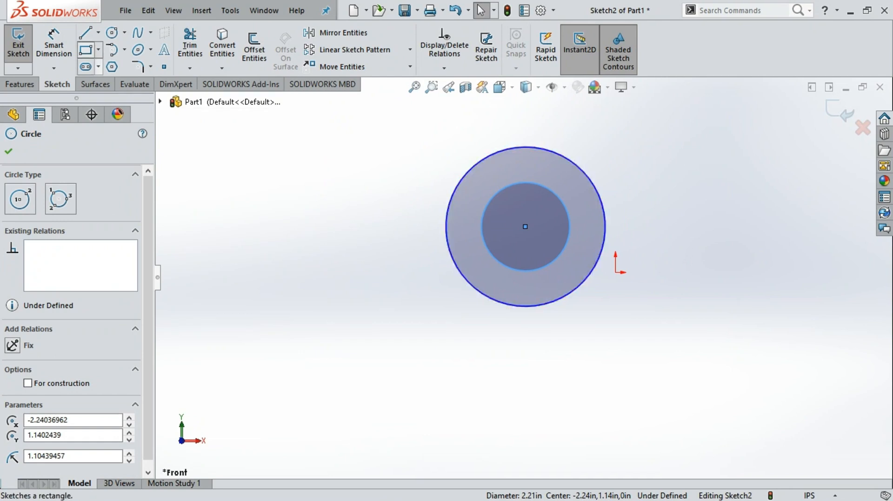
pyautogui.click(86, 50)
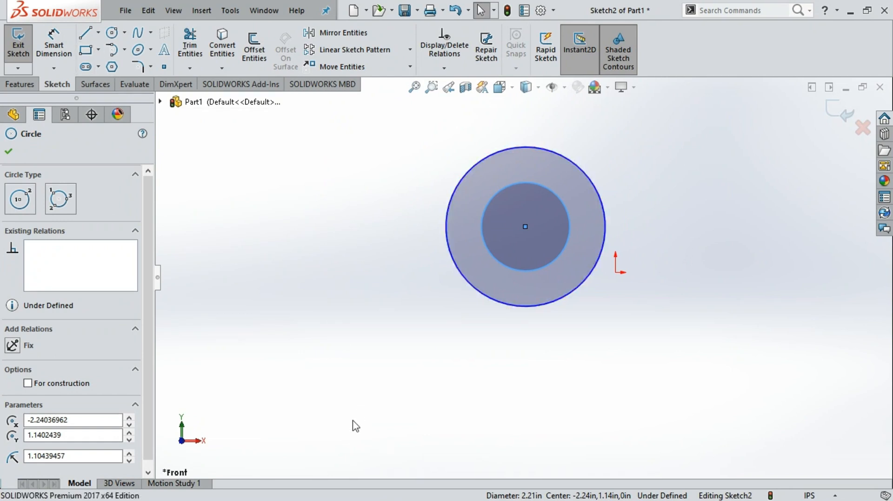
pyautogui.click(276, 289)
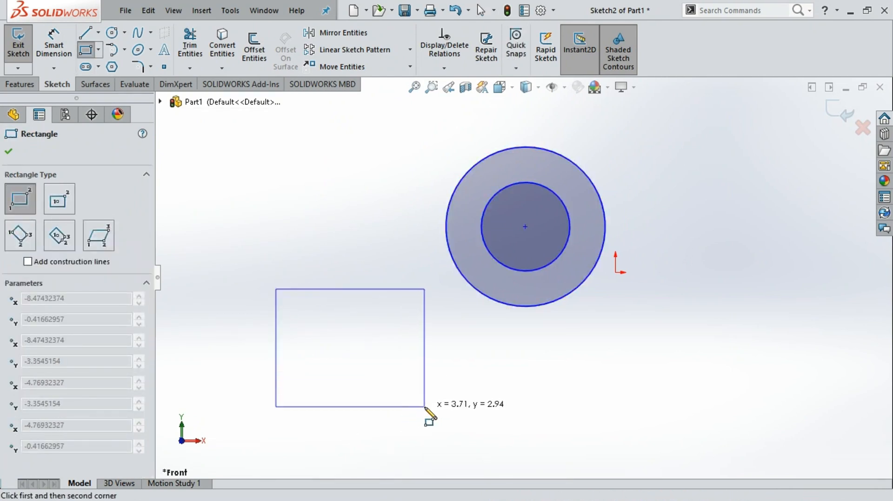
pyautogui.click(424, 406)
pyautogui.click(9, 150)
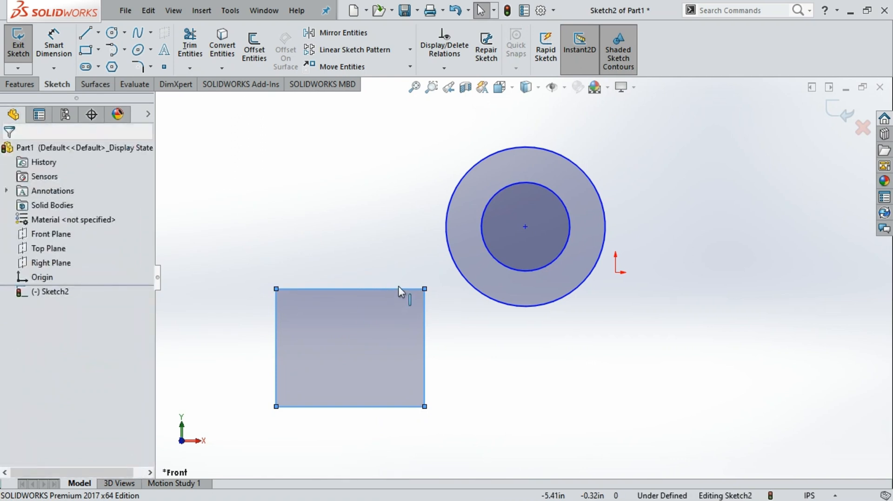
# Try to move the rectangle's four lines with Move Entities, using a free base point above the rectangle.
pyautogui.press('z')
pyautogui.click(404, 67)
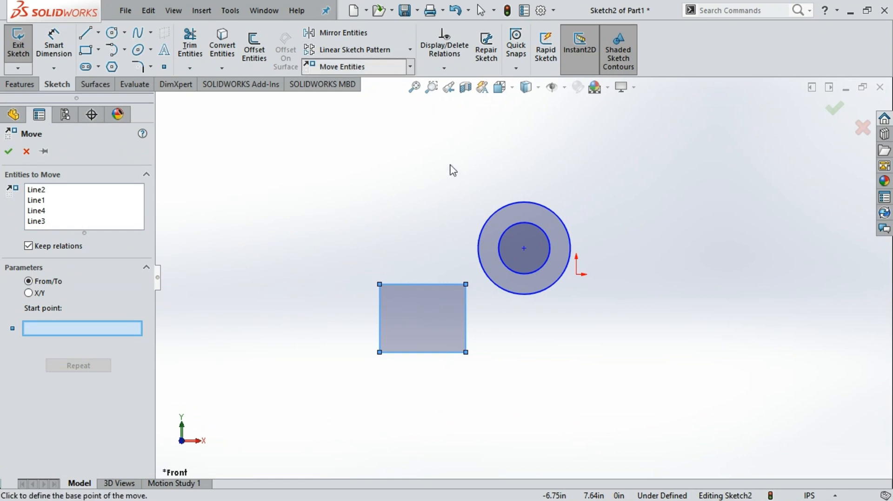
pyautogui.click(420, 98)
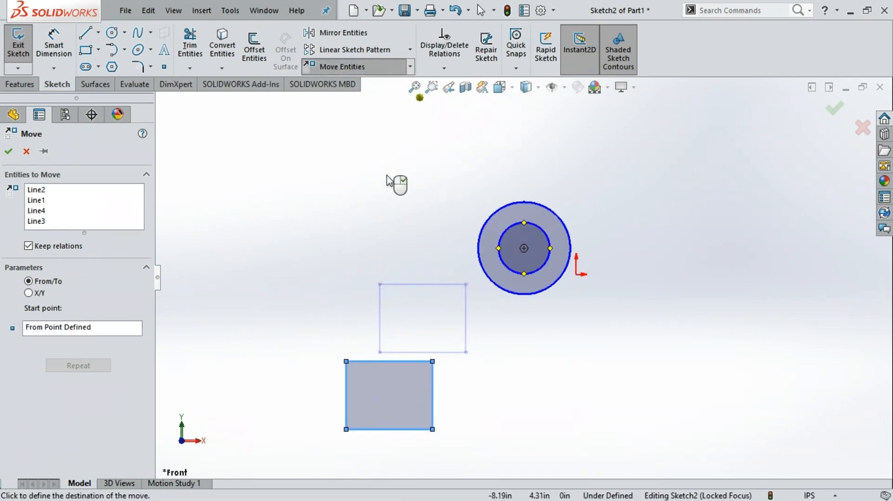
pyautogui.press('Escape')
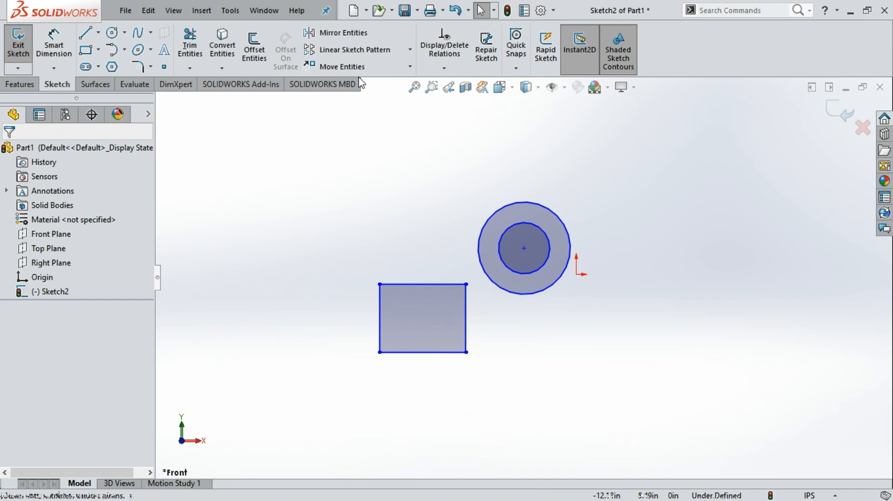
# Undo the rectangle and both concentric circles to empty the sketch.
pyautogui.hotkey('ctrl', 'z')
pyautogui.hotkey('ctrl', 'z')
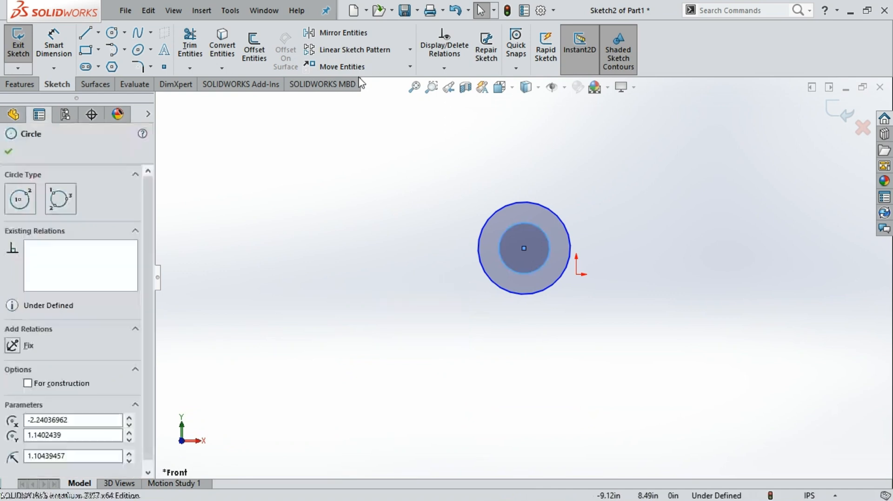
pyautogui.hotkey('ctrl', 'z')
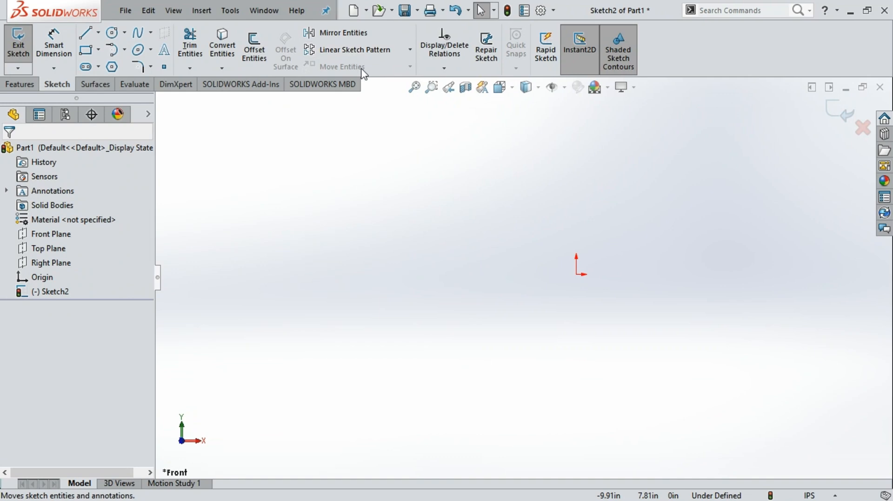
# Start a new sketch on the Front Plane and draw a circle of about 3.84 in radius centred slightly left of the origin.
pyautogui.click(46, 234)
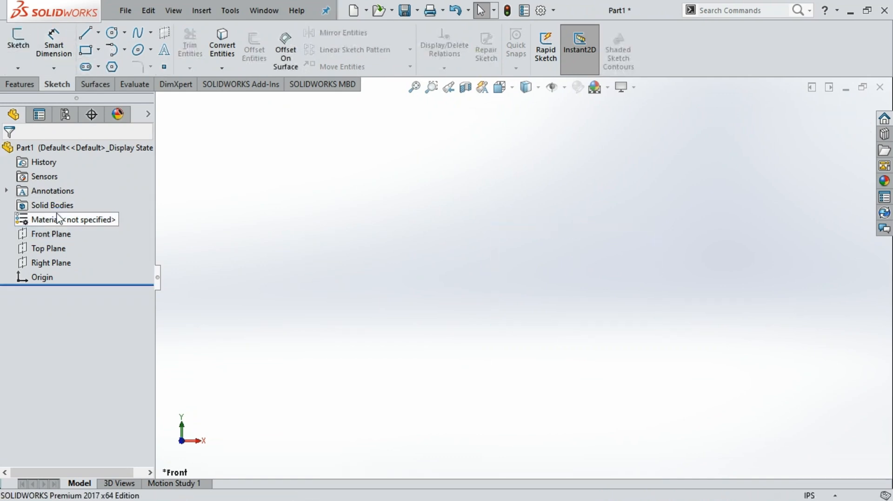
pyautogui.click(137, 49)
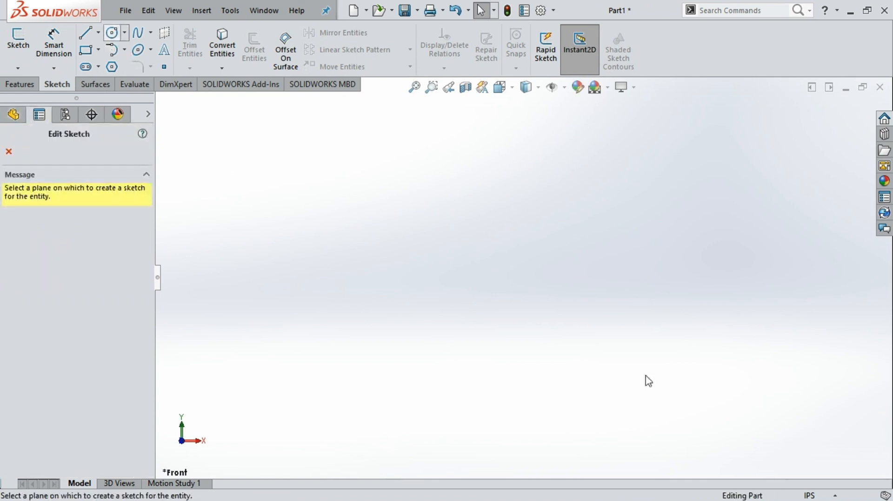
pyautogui.click(529, 249)
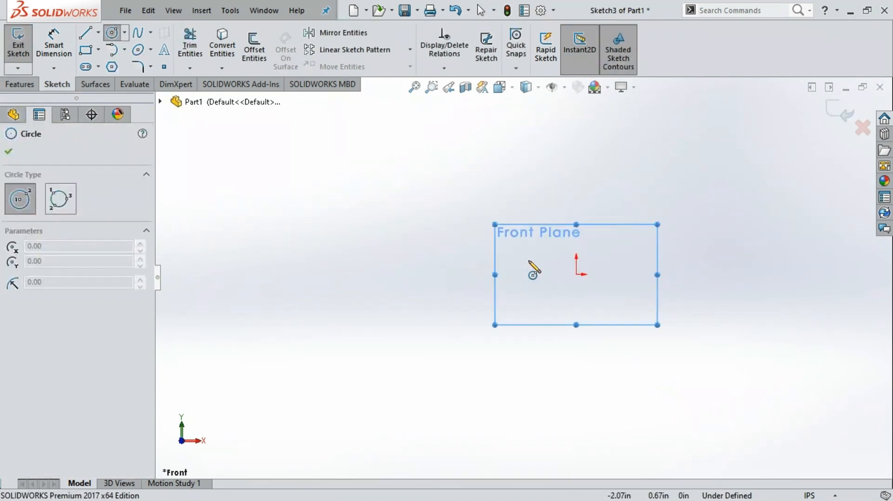
pyautogui.click(533, 266)
pyautogui.click(609, 218)
pyautogui.press('Escape')
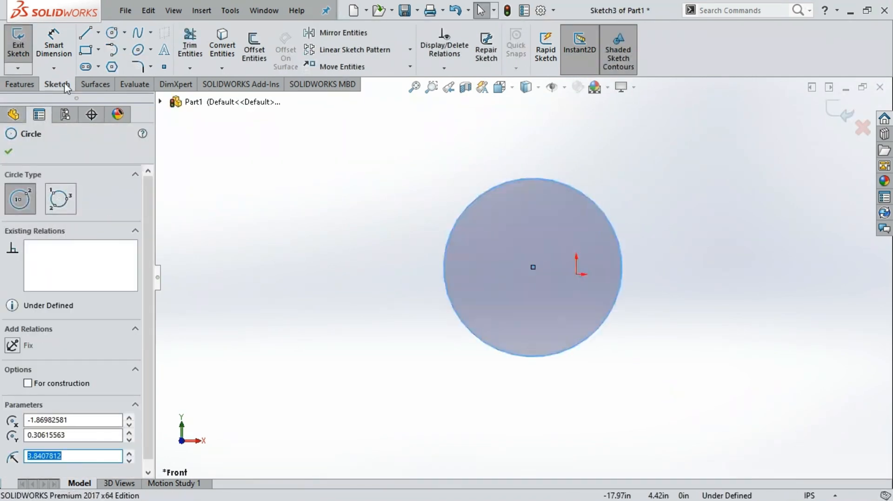
# Draw a corner rectangle to the left of the circle, leaving a gap between the two shapes.
pyautogui.click(85, 50)
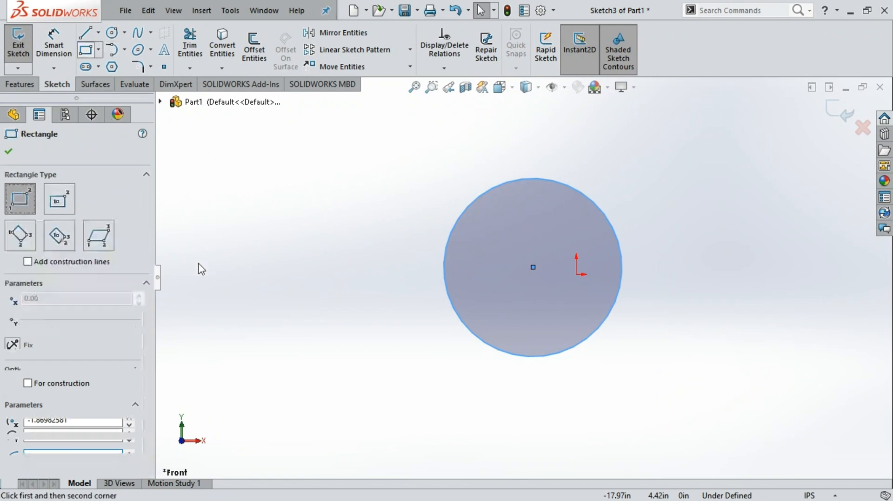
pyautogui.click(226, 249)
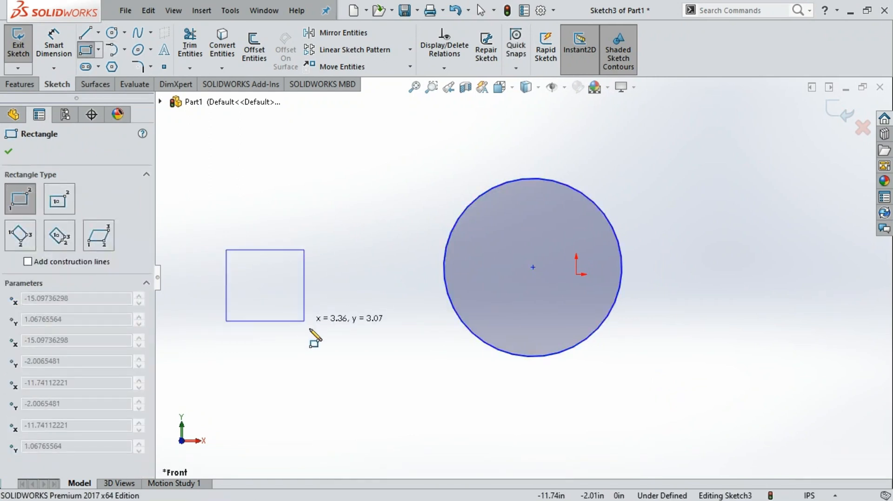
pyautogui.click(386, 356)
pyautogui.click(14, 150)
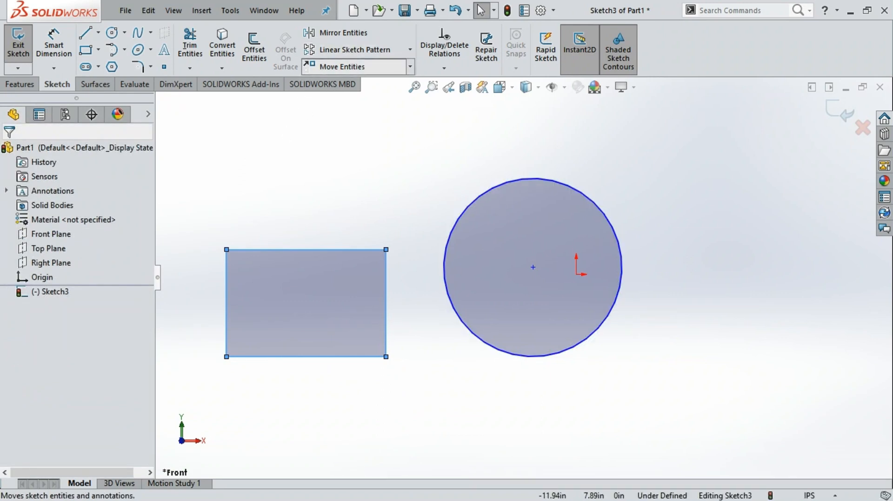
# Move the rectangle from left of the circle to its upper right with Move Entities, using From/To with free points.
pyautogui.click(342, 67)
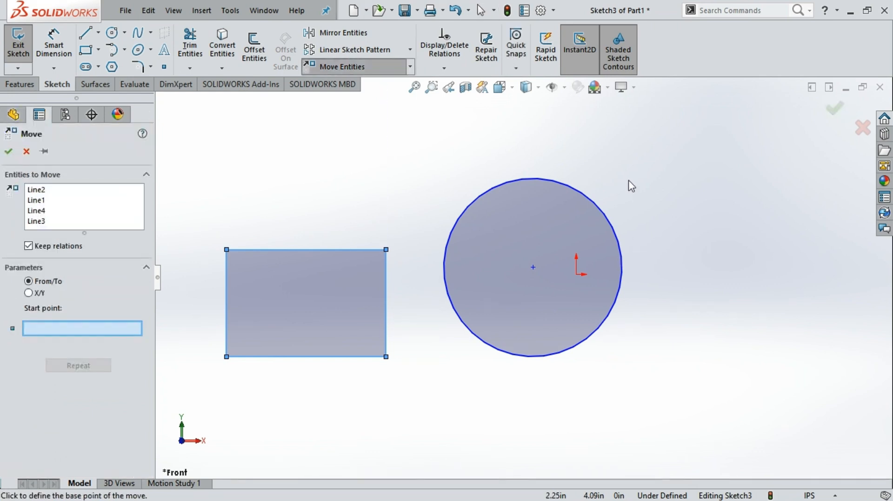
pyautogui.press('z')
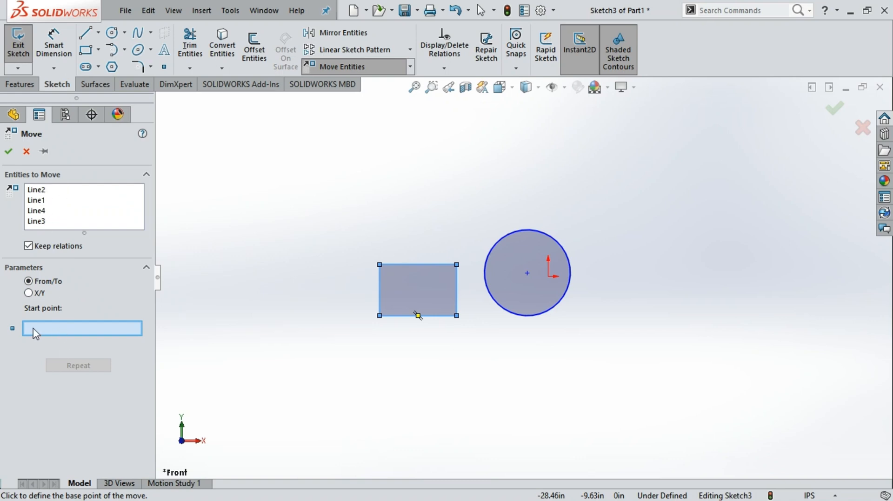
pyautogui.click(557, 386)
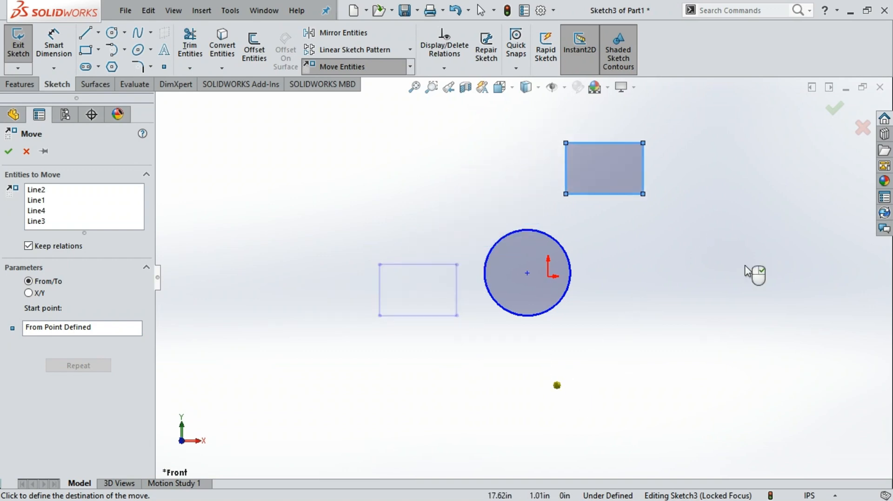
pyautogui.click(773, 298)
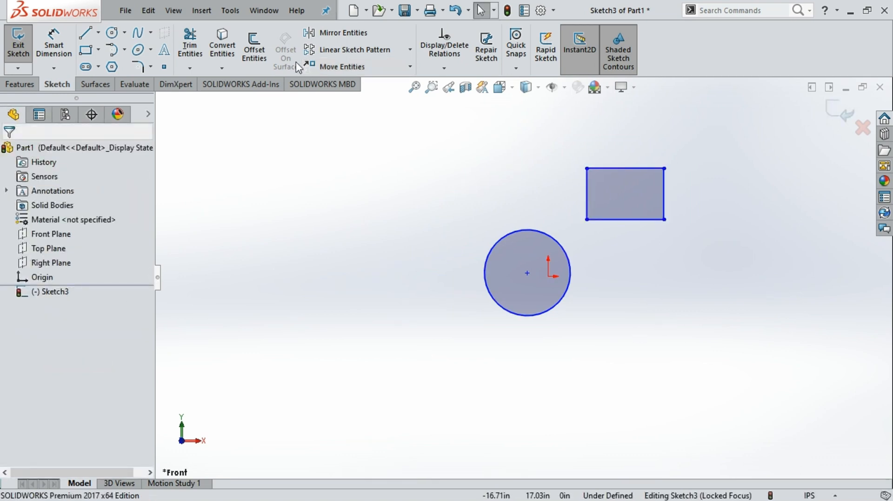
# Move the rectangle's four lines to the upper left of the circle with Move Entities, using a base point beside the rectangle.
pyautogui.click(342, 67)
pyautogui.click(596, 167)
pyautogui.moveTo(562, 142); pyautogui.dragTo(680, 240)
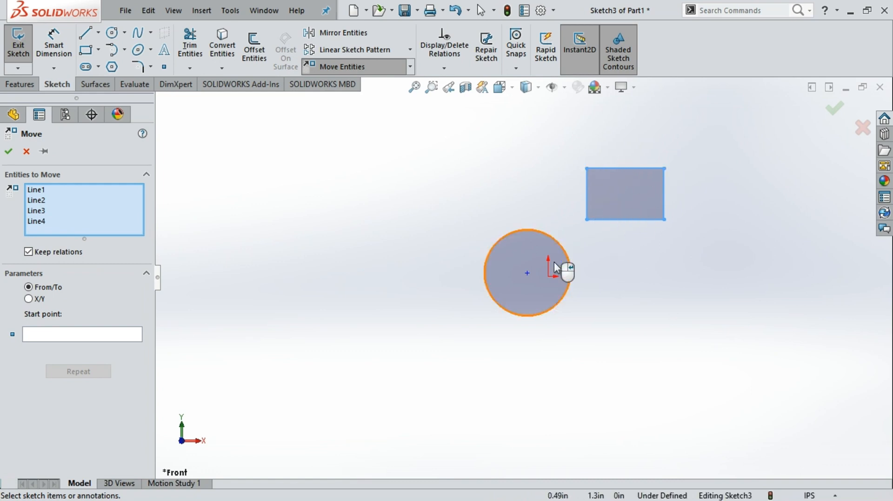
pyautogui.click(41, 334)
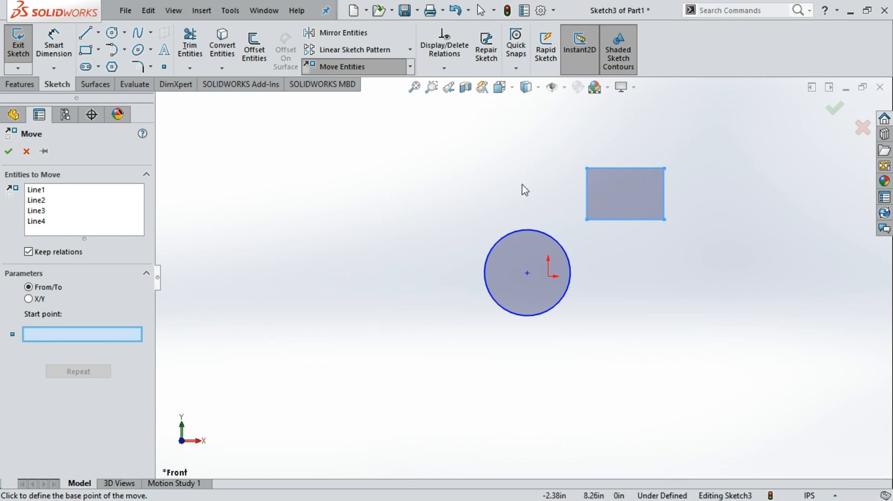
pyautogui.click(573, 184)
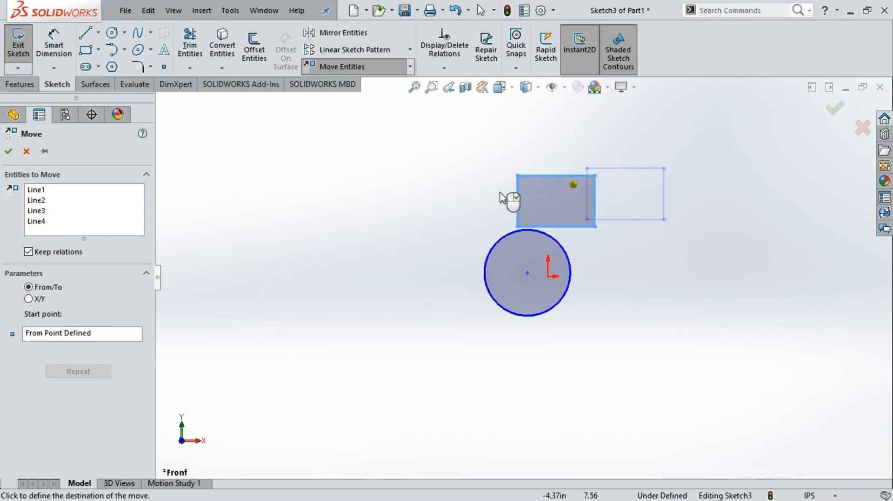
pyautogui.click(332, 185)
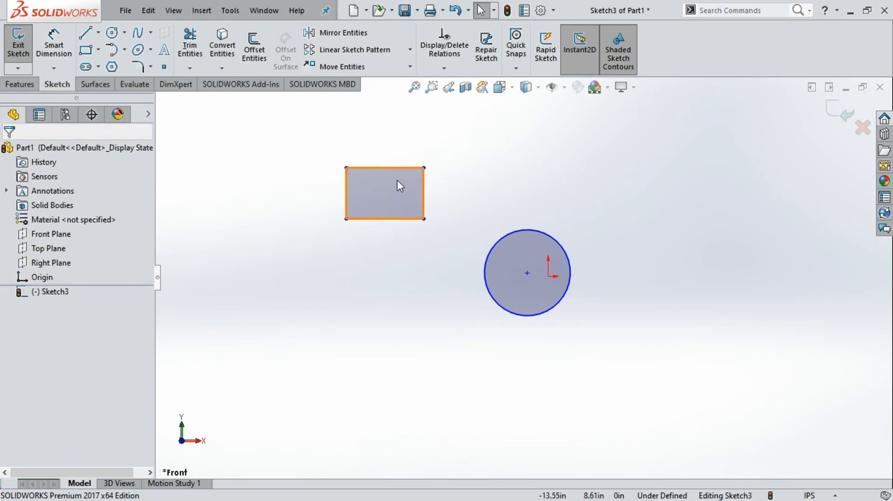
# Try to move the circle to the lower left of the rectangle with Move Entities, using From/To with Keep relations off.
pyautogui.click(403, 67)
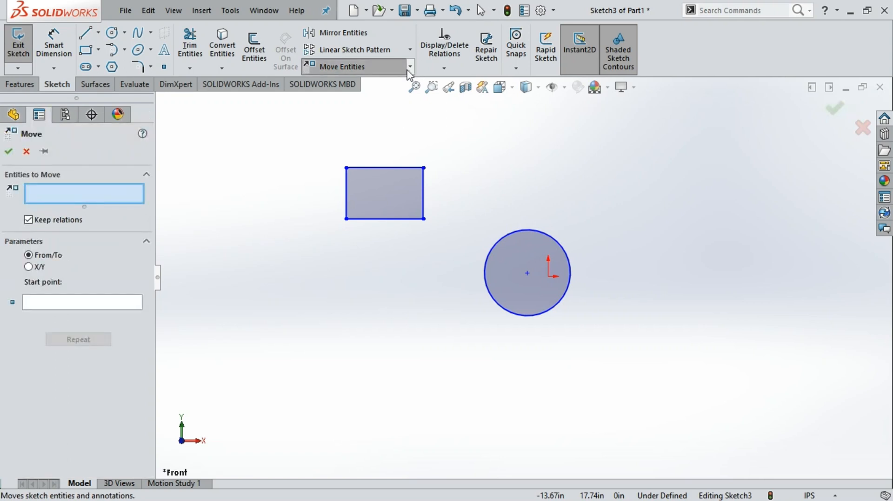
pyautogui.click(400, 67)
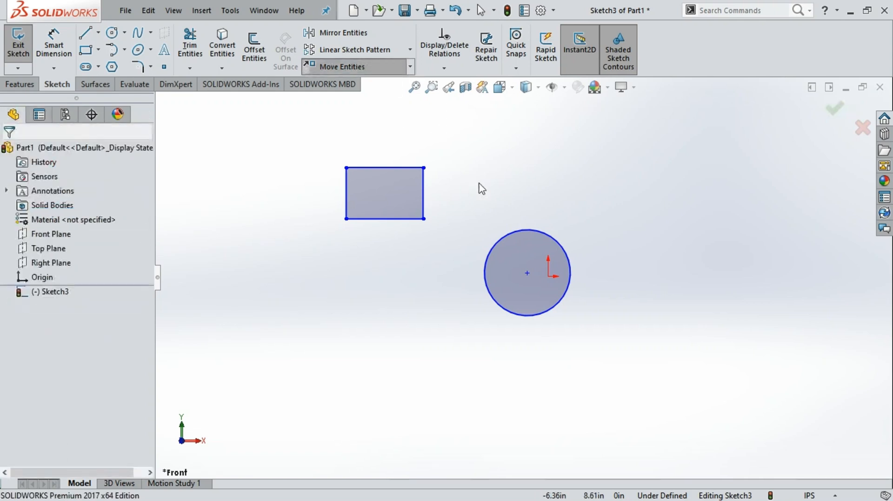
pyautogui.moveTo(482, 188); pyautogui.dragTo(579, 336)
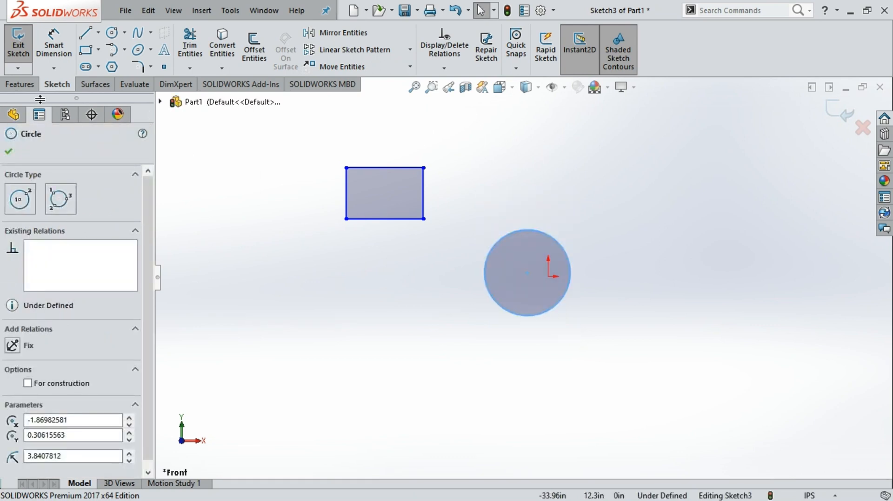
pyautogui.click(342, 67)
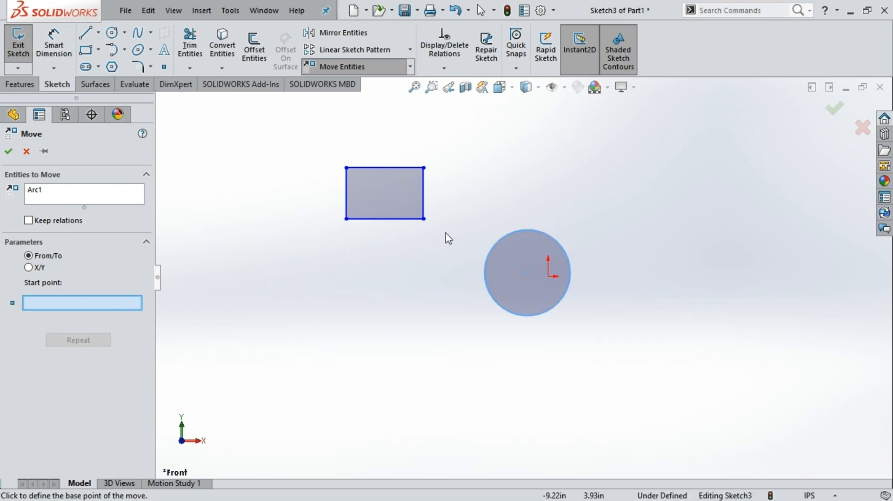
pyautogui.click(463, 303)
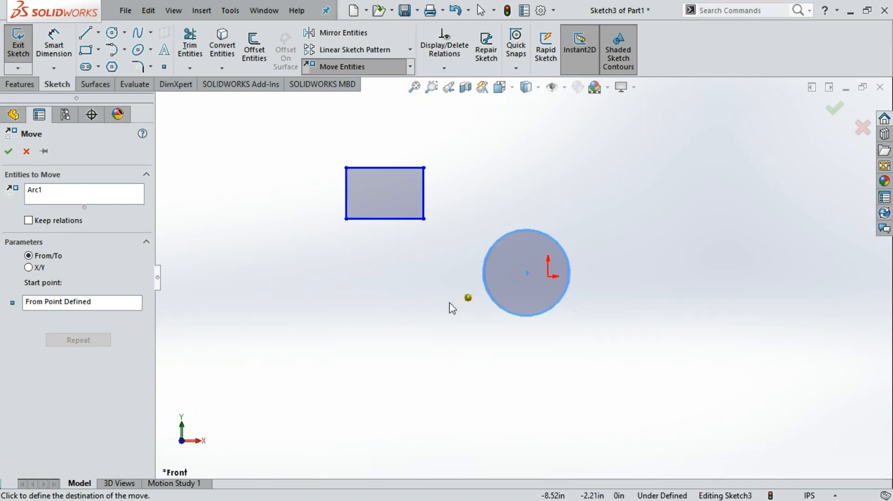
pyautogui.click(246, 346)
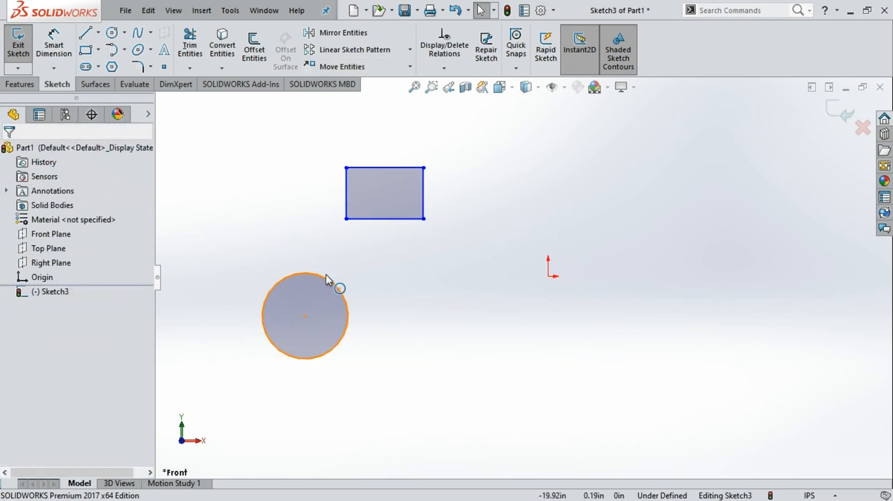
pyautogui.click(332, 284)
pyautogui.click(326, 215)
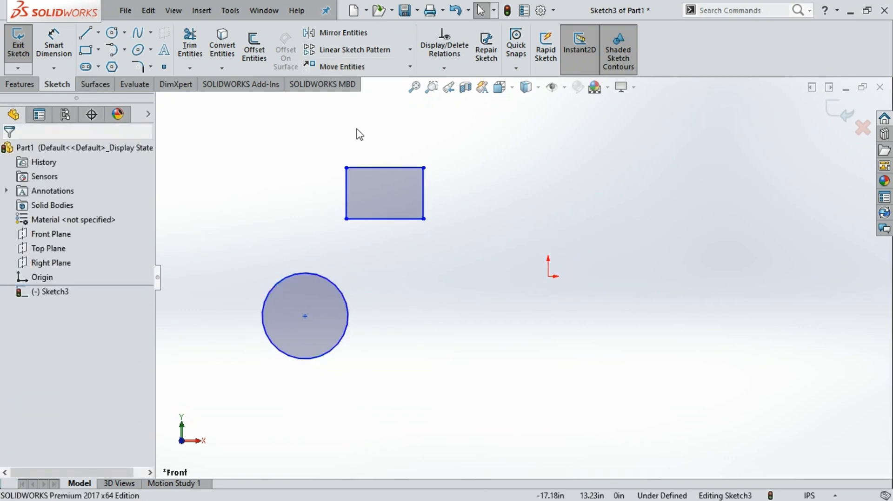
# Undo the circle's move and clear the selection.
pyautogui.click(412, 69)
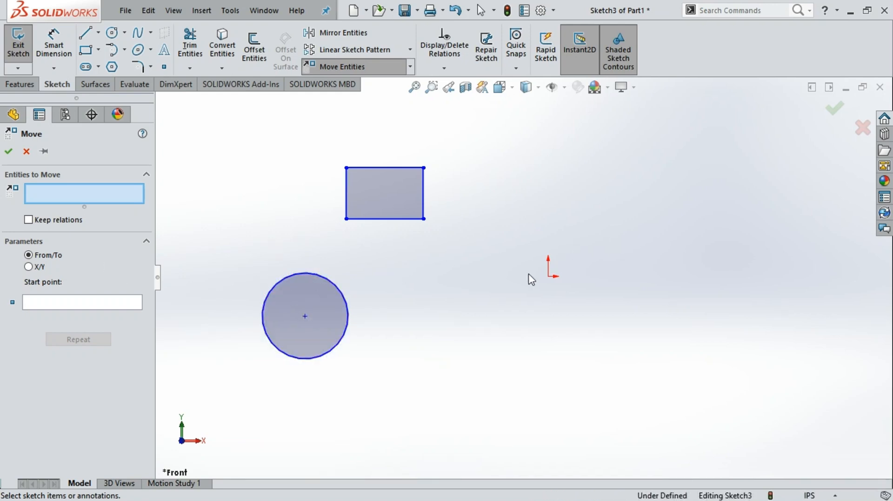
pyautogui.hotkey('ctrl', 'z')
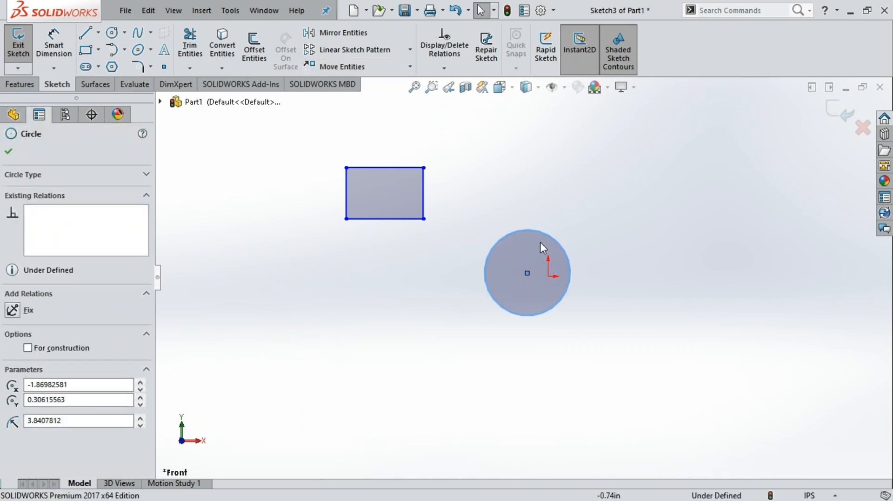
pyautogui.click(540, 207)
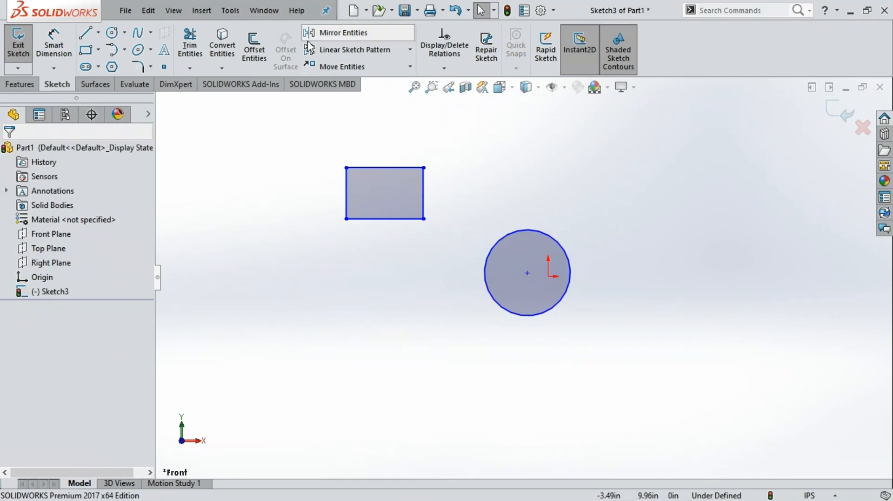
# Move the circle to the upper right of the origin with Move Entities, keeping relations and using a base point away from the circle.
pyautogui.click(368, 70)
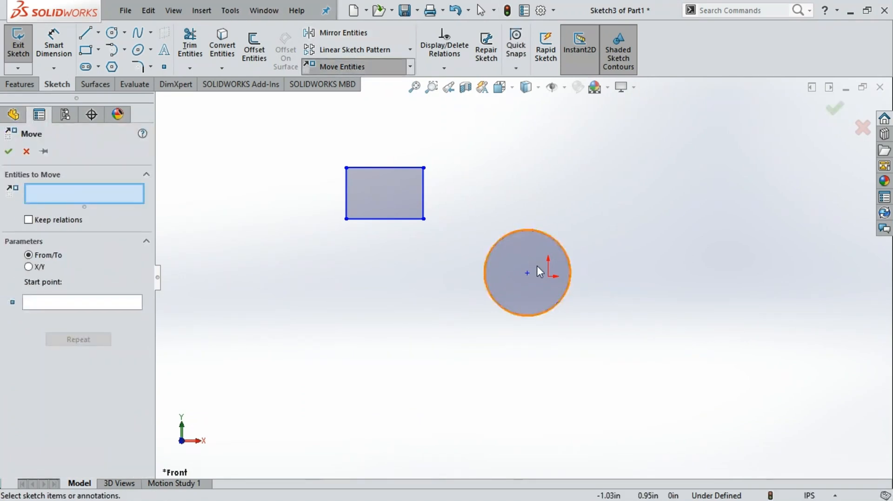
pyautogui.click(557, 244)
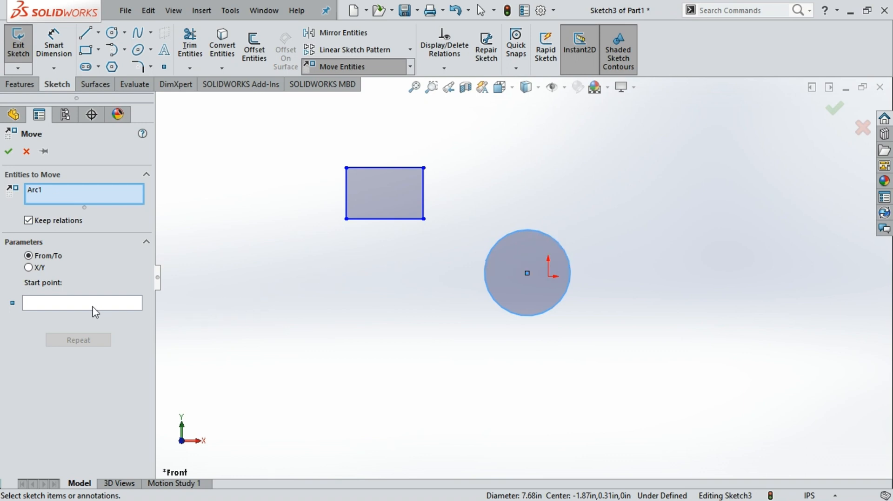
pyautogui.click(72, 303)
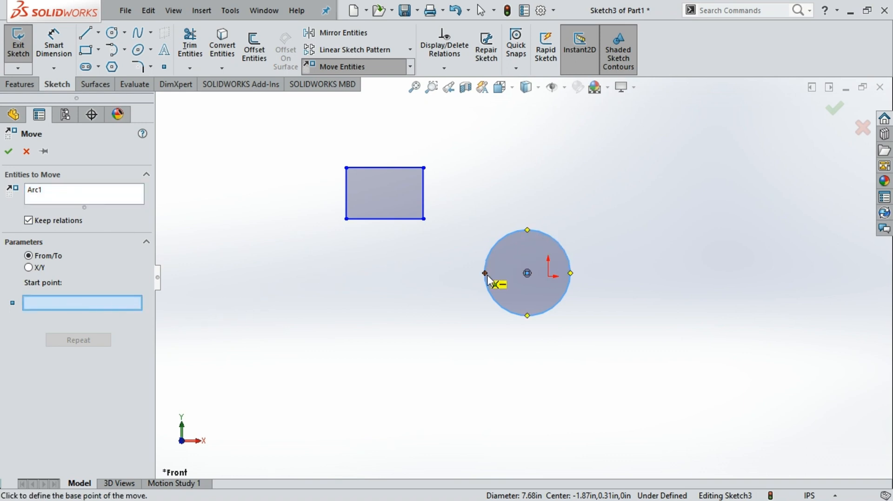
pyautogui.click(292, 326)
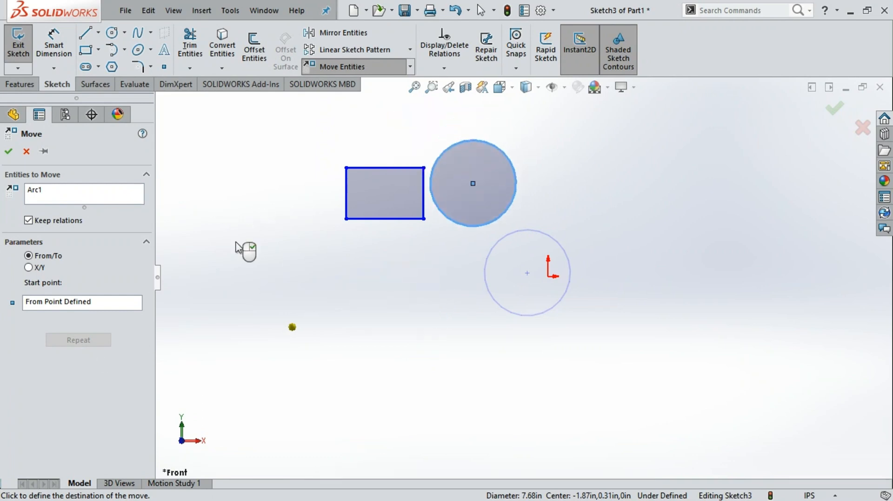
pyautogui.press('Escape')
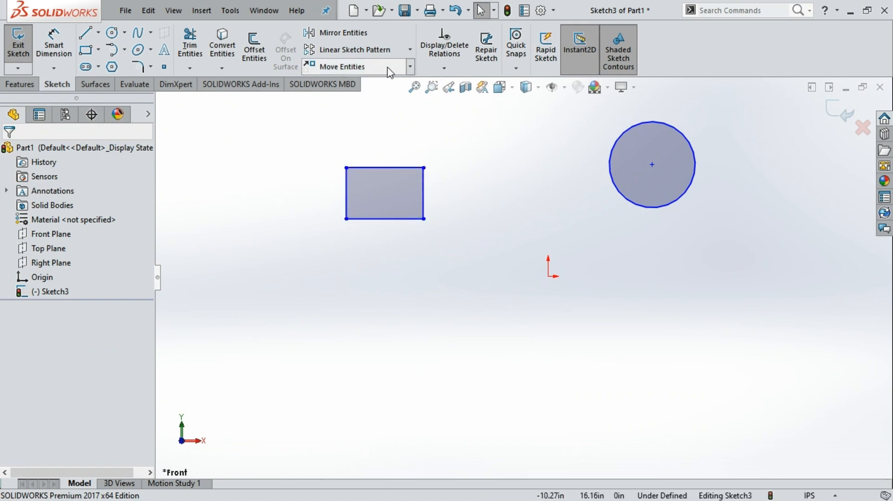
# Move the rectangle's four lines to just left of the origin with Move Entities, keeping relations and using a base point inside the rectangle.
pyautogui.click(411, 69)
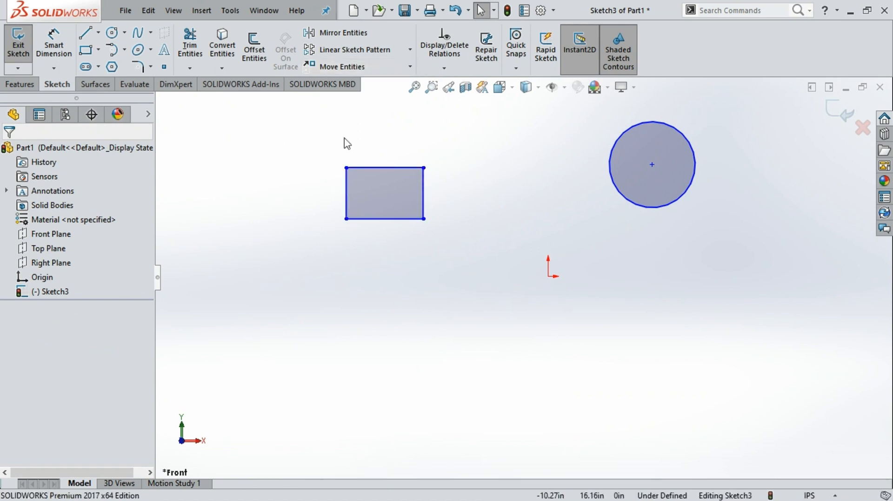
pyautogui.moveTo(314, 150); pyautogui.dragTo(435, 242)
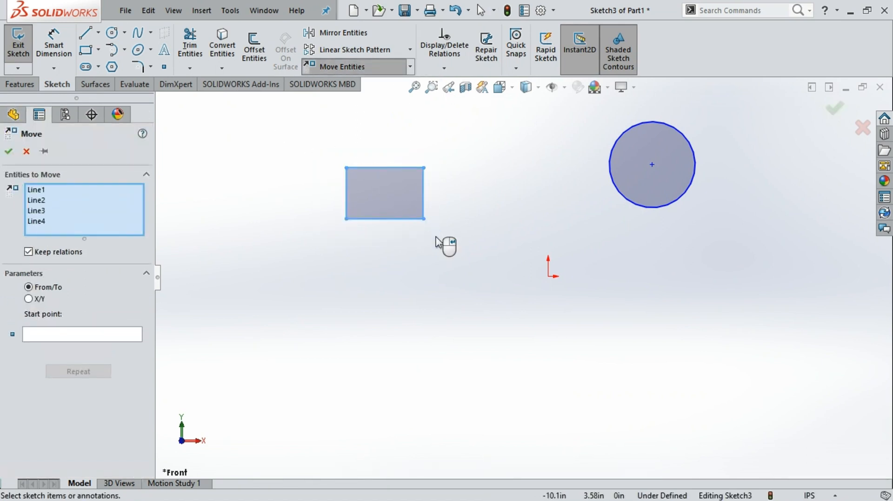
pyautogui.click(51, 334)
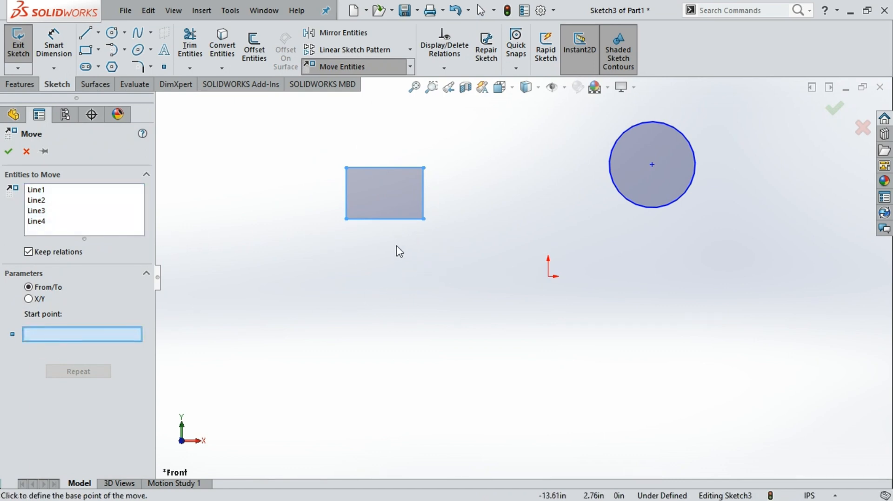
pyautogui.click(391, 196)
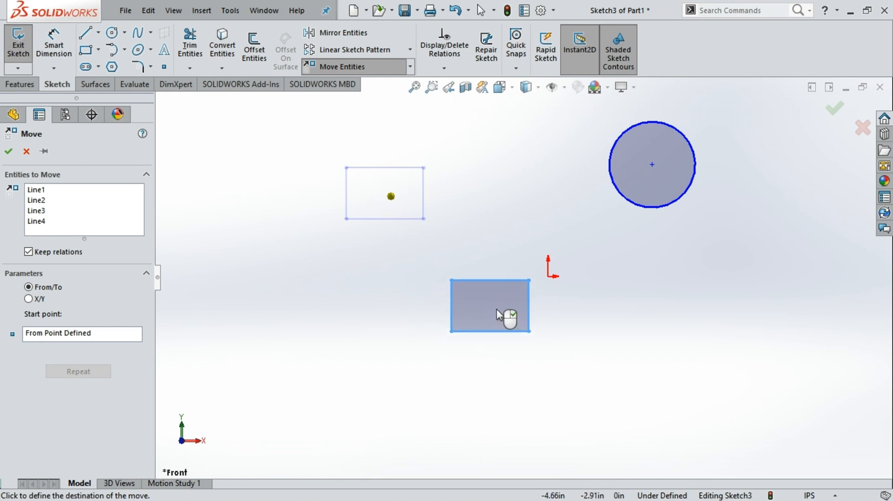
pyautogui.click(467, 292)
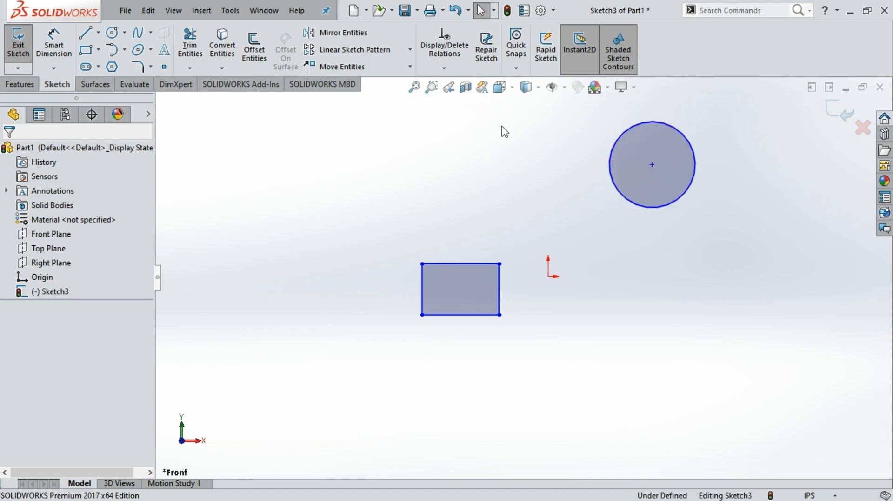
# Move the circle to the upper left of the rectangle with Move Entities, keeping relations and using a base point near the circle's centre.
pyautogui.moveTo(561, 120); pyautogui.dragTo(686, 223)
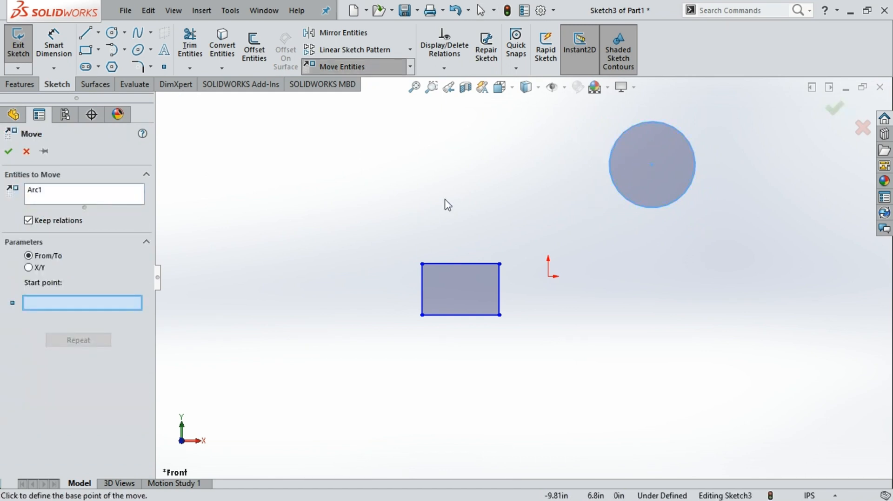
pyautogui.click(647, 176)
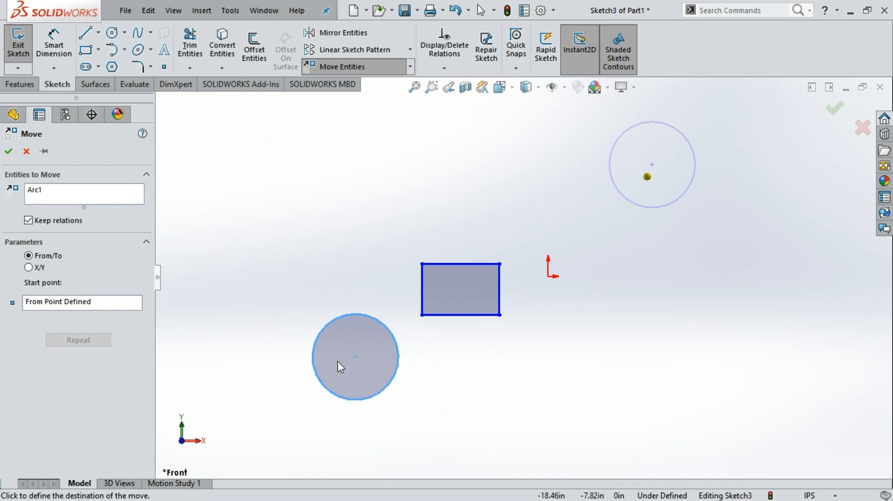
pyautogui.click(282, 227)
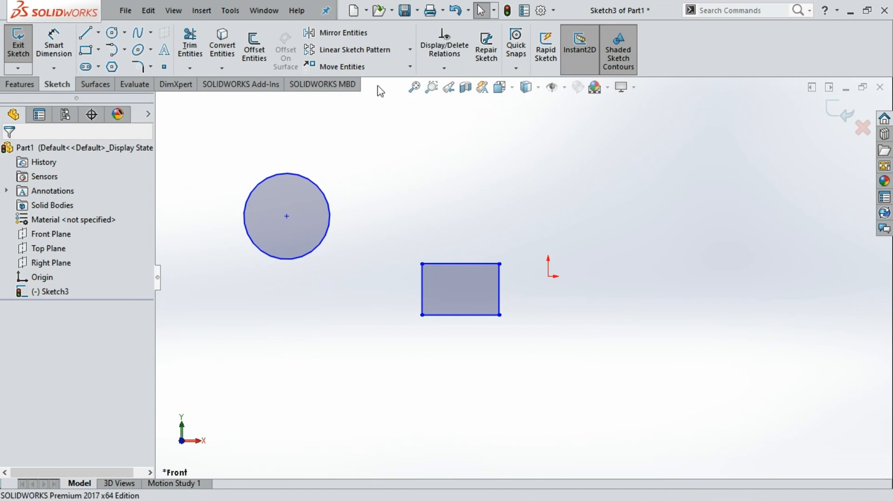
pyautogui.click(410, 68)
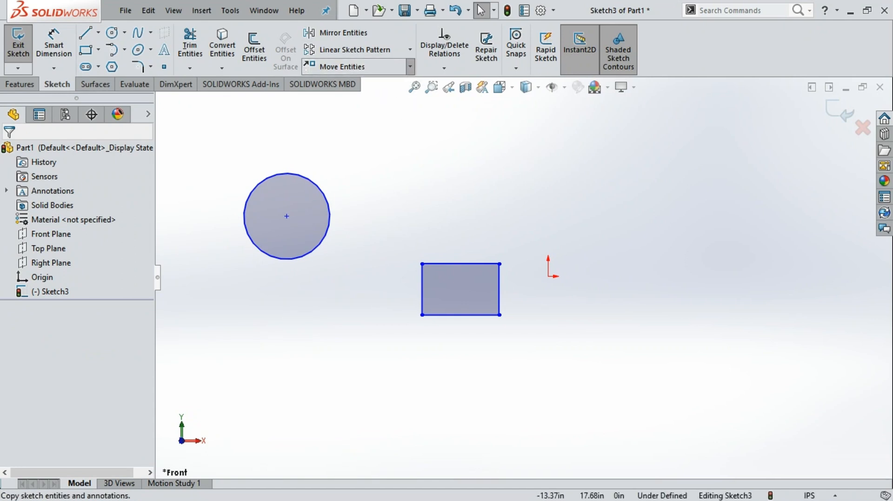
pyautogui.click(486, 173)
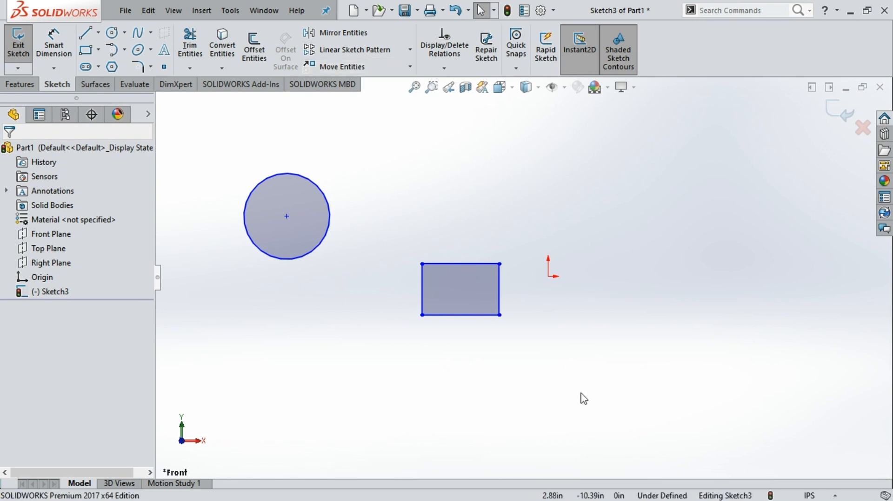